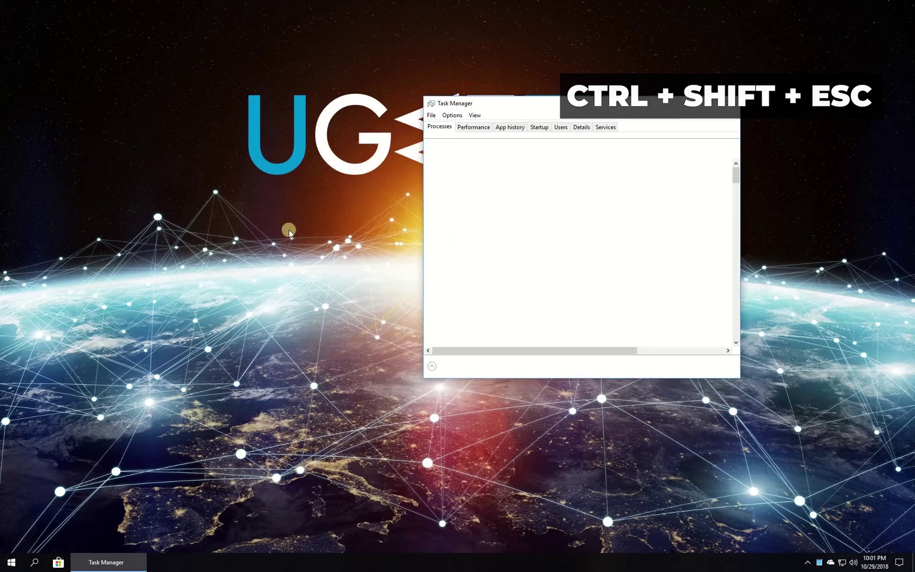
Step: Restart the Windows Explorer process from the Task Manager list
{"action": "left_click", "coordinate": [471, 242]}
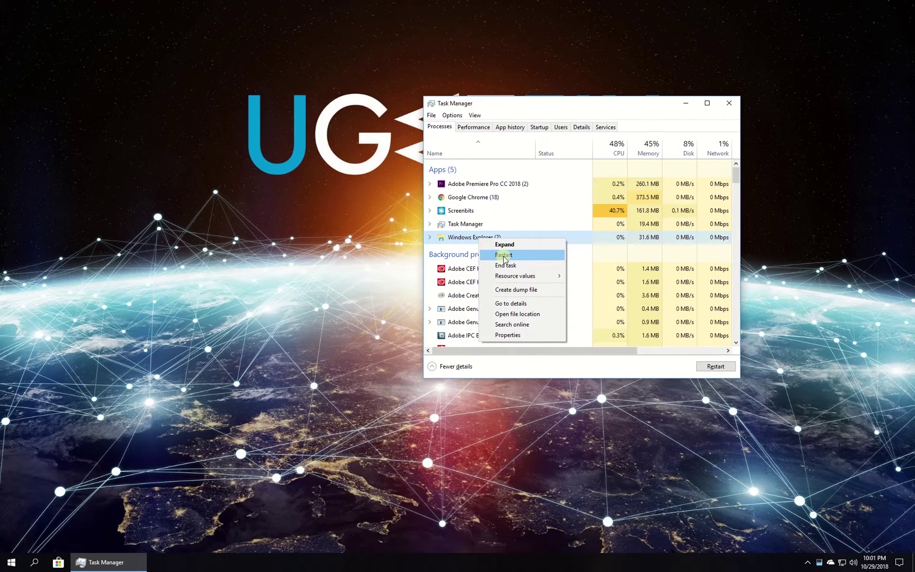
{"action": "left_click", "coordinate": [503, 256]}
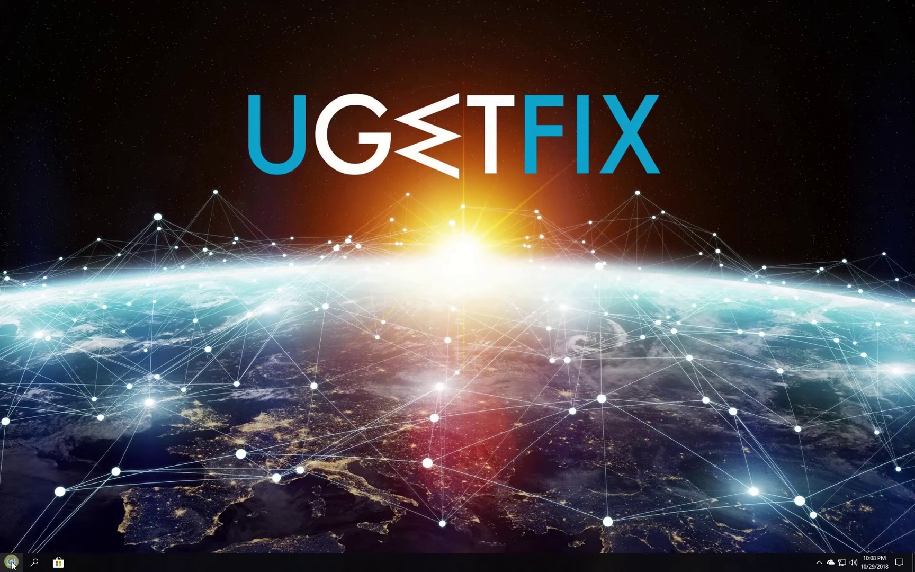
Step: Launch an administrator Command Prompt from Start and run slmgr -rearm and slmgr /upk
{"action": "right_click", "coordinate": [12, 561]}
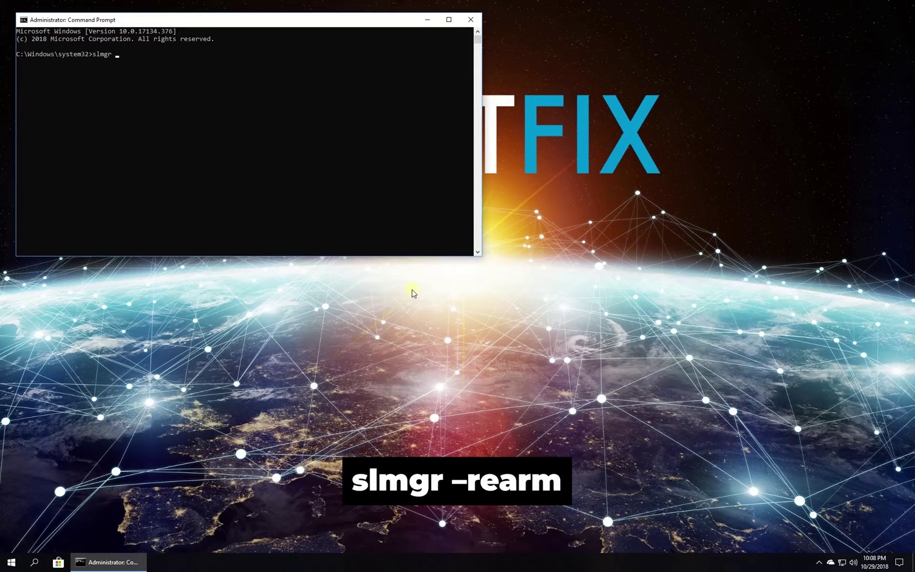
{"action": "type", "text": "-rearm"}
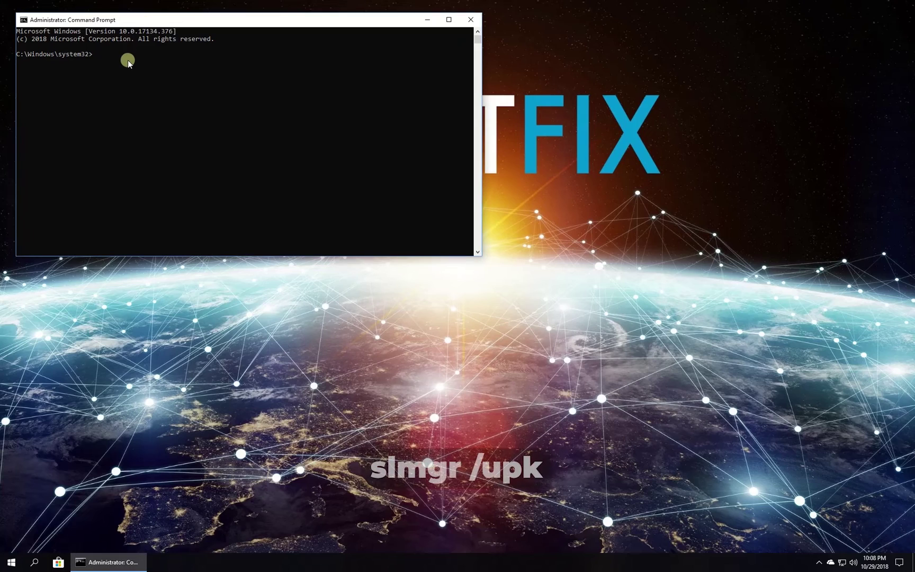
{"action": "left_click", "coordinate": [129, 62]}
{"action": "type", "text": "slm"}
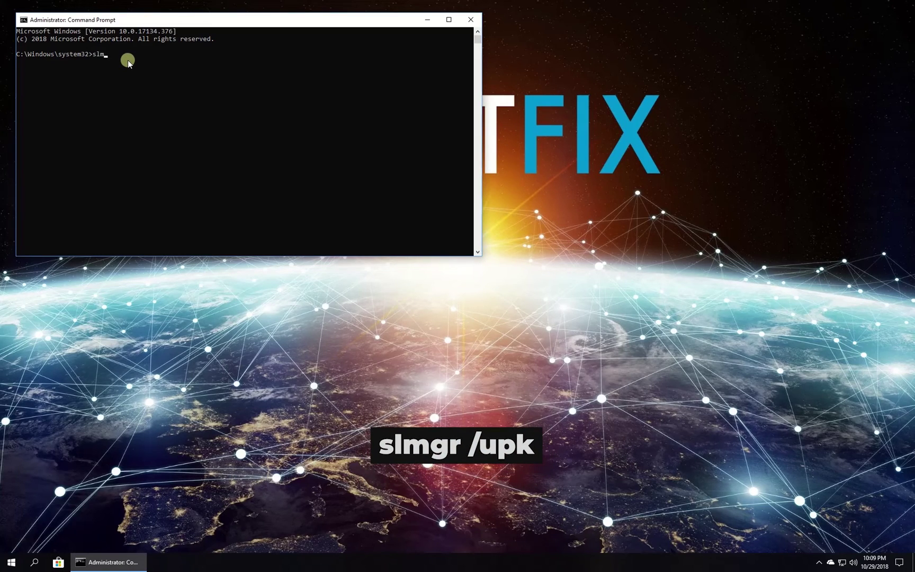
{"action": "type", "text": "pk"}
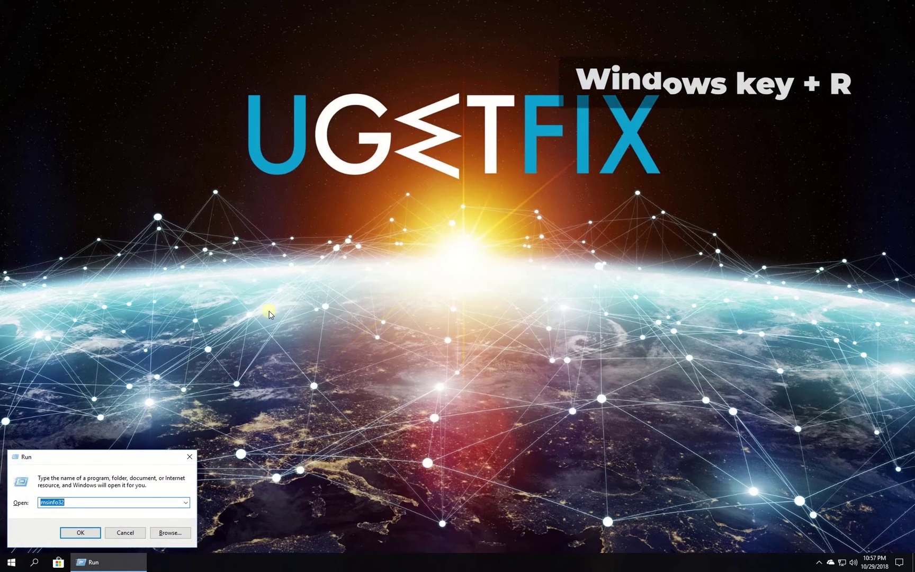
{"action": "type", "text": "services.msc"}
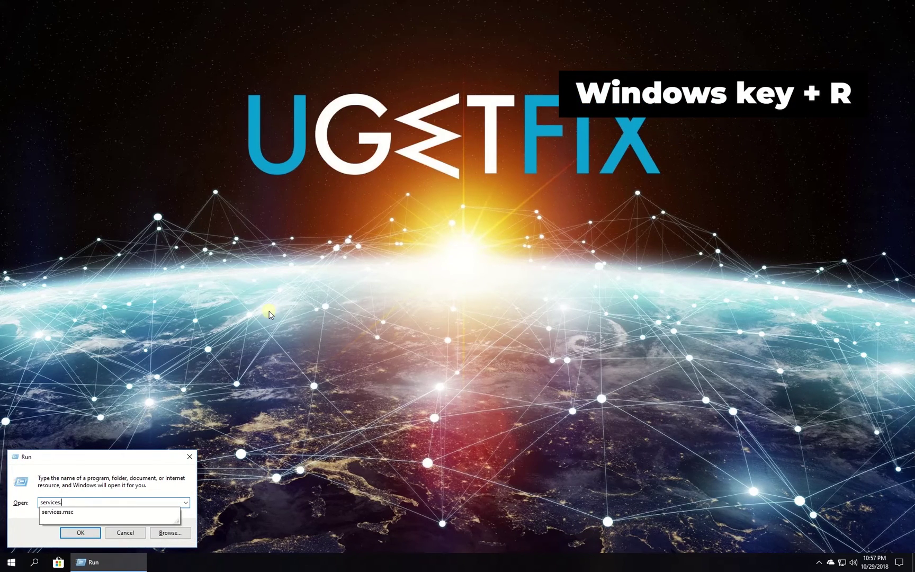
Step: Launch services.msc, widen the Name column and select the Windows License Manager Service
{"action": "key", "text": "Return"}
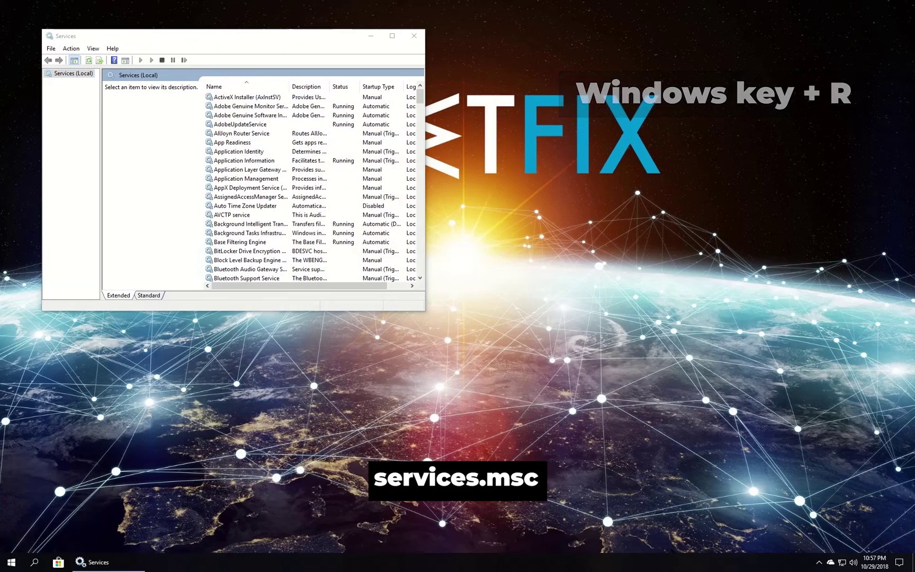
{"action": "scroll", "coordinate": [278, 178], "scroll_direction": "down", "scroll_amount": 15}
{"action": "scroll", "coordinate": [278, 179], "scroll_direction": "down", "scroll_amount": 15}
{"action": "scroll", "coordinate": [278, 178], "scroll_direction": "down", "scroll_amount": 5}
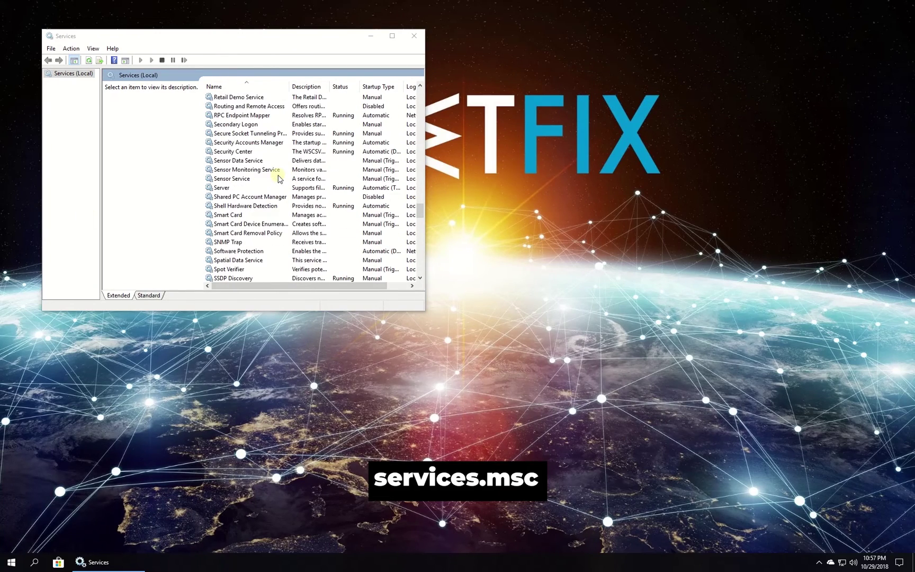
{"action": "scroll", "coordinate": [275, 178], "scroll_direction": "down", "scroll_amount": 20}
{"action": "left_click", "coordinate": [257, 252]}
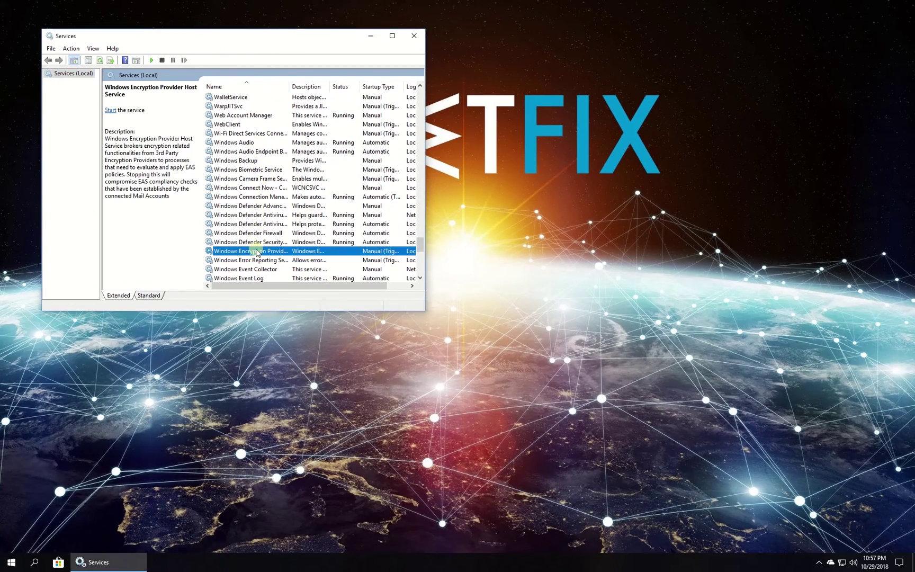
{"action": "scroll", "coordinate": [259, 247], "scroll_direction": "down", "scroll_amount": 5}
{"action": "scroll", "coordinate": [261, 239], "scroll_direction": "down", "scroll_amount": 1}
{"action": "scroll", "coordinate": [262, 227], "scroll_direction": "down", "scroll_amount": 2}
{"action": "left_click", "coordinate": [263, 228]}
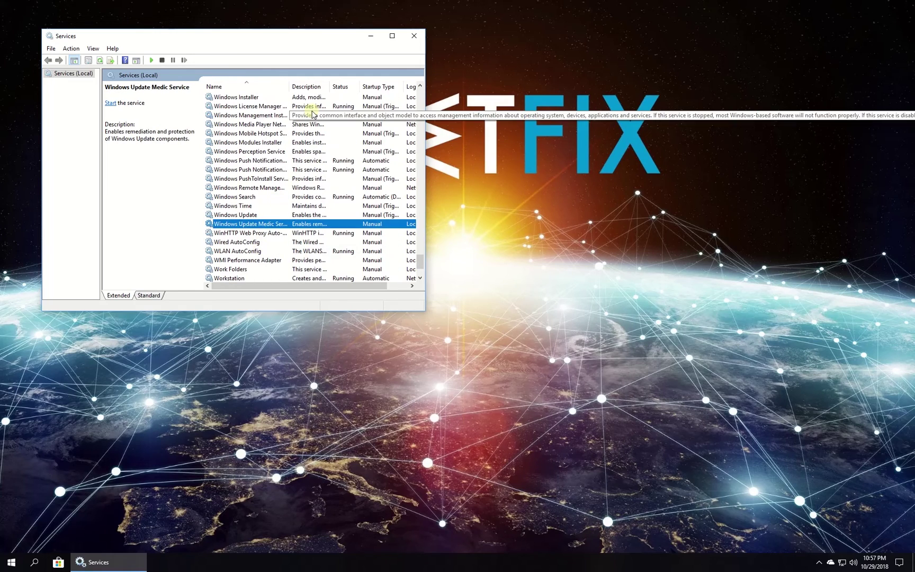
{"action": "double_click", "coordinate": [289, 86]}
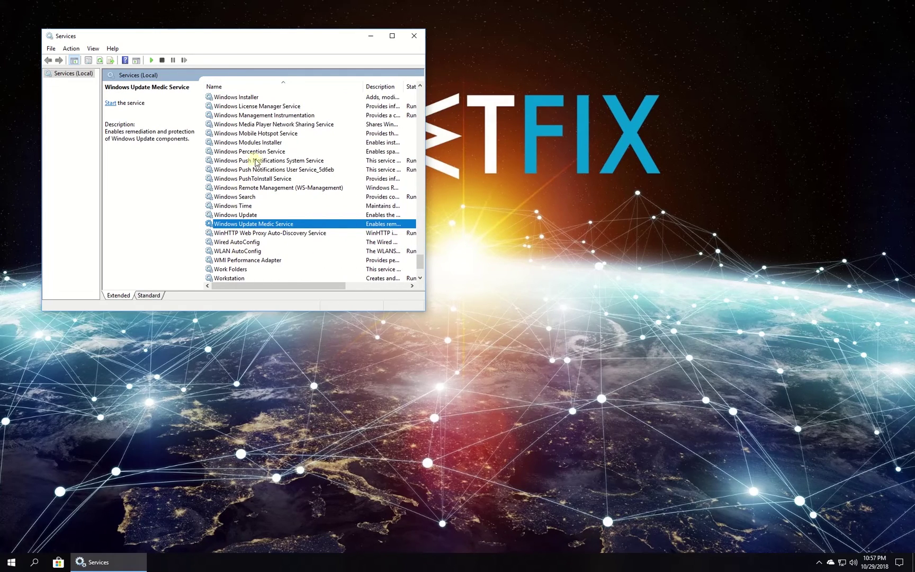
{"action": "left_click", "coordinate": [236, 106]}
Step: In the service's Properties set Startup type to Disabled, stop it, then apply and confirm
{"action": "right_click", "coordinate": [286, 106]}
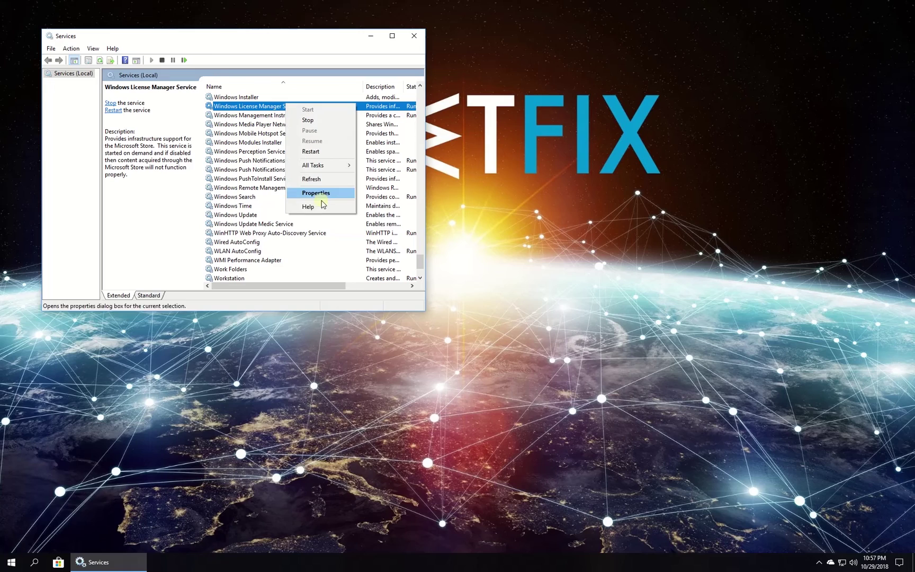
{"action": "left_click", "coordinate": [322, 194]}
{"action": "left_click", "coordinate": [242, 166]}
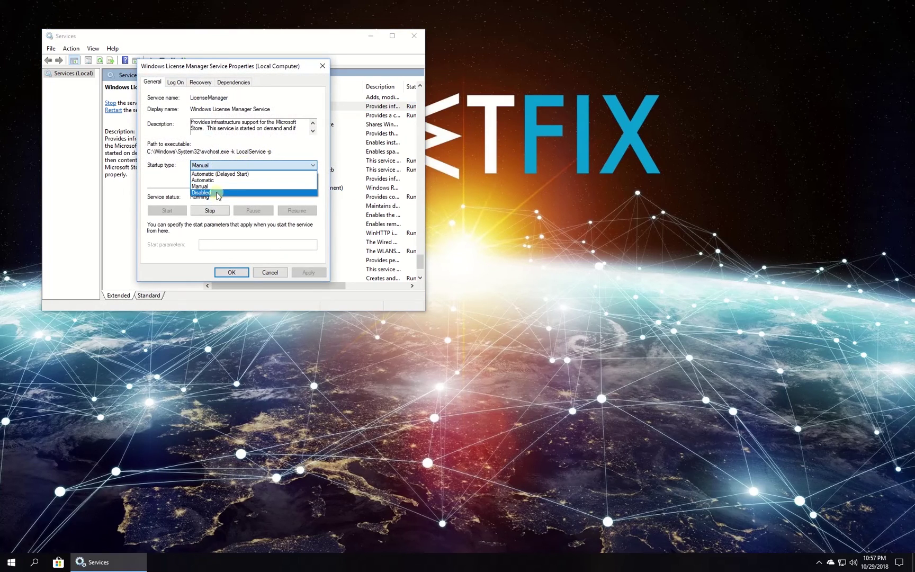
{"action": "left_click", "coordinate": [217, 193]}
{"action": "left_click", "coordinate": [210, 210]}
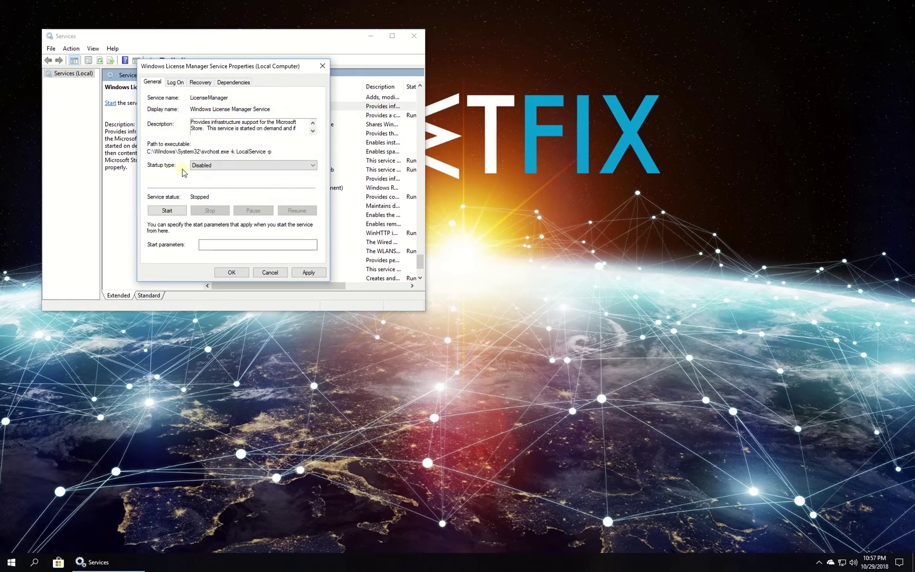
{"action": "left_click", "coordinate": [305, 275]}
{"action": "left_click", "coordinate": [236, 272]}
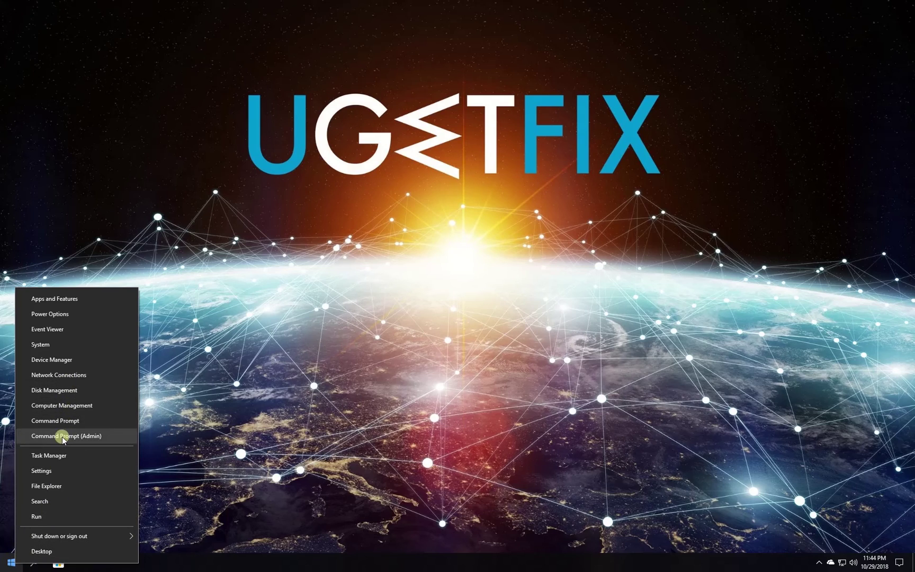
Step: Launch an administrator Command Prompt to run the wmic OA3xOriginalProductKey query
{"action": "left_click", "coordinate": [62, 437]}
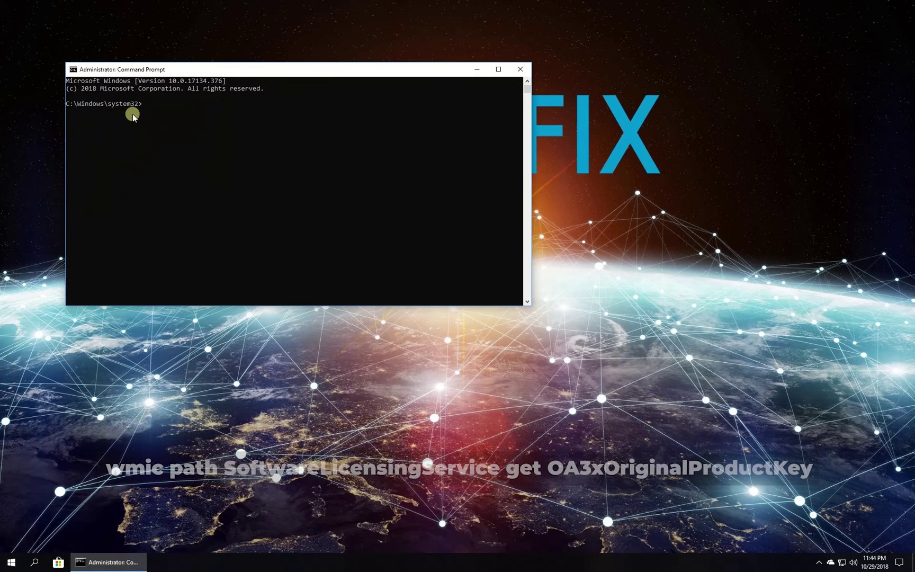
{"action": "type", "text": "wmic path SoftwareLicensingService get OA3xOriginalProductKey"}
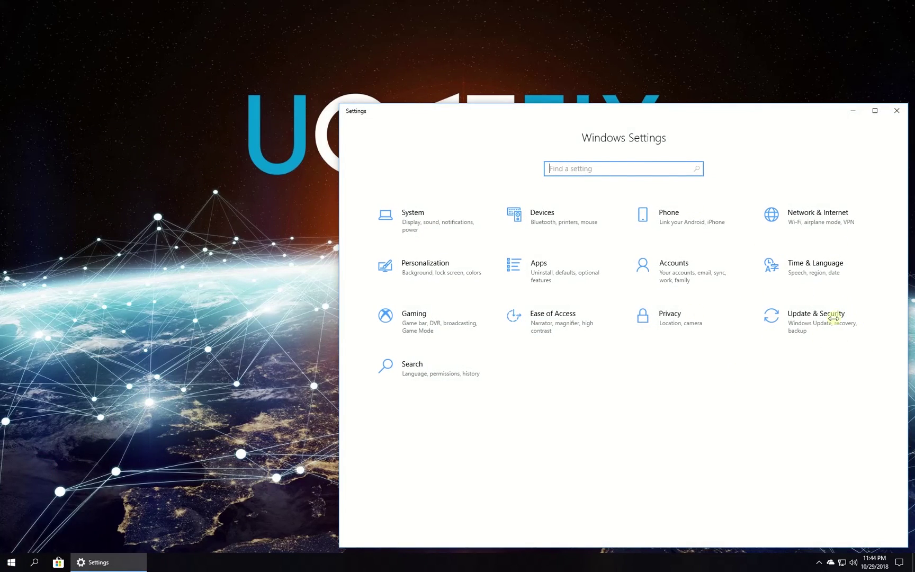
Step: Go to Update & Security > Activation and choose Change product key
{"action": "left_click", "coordinate": [834, 318]}
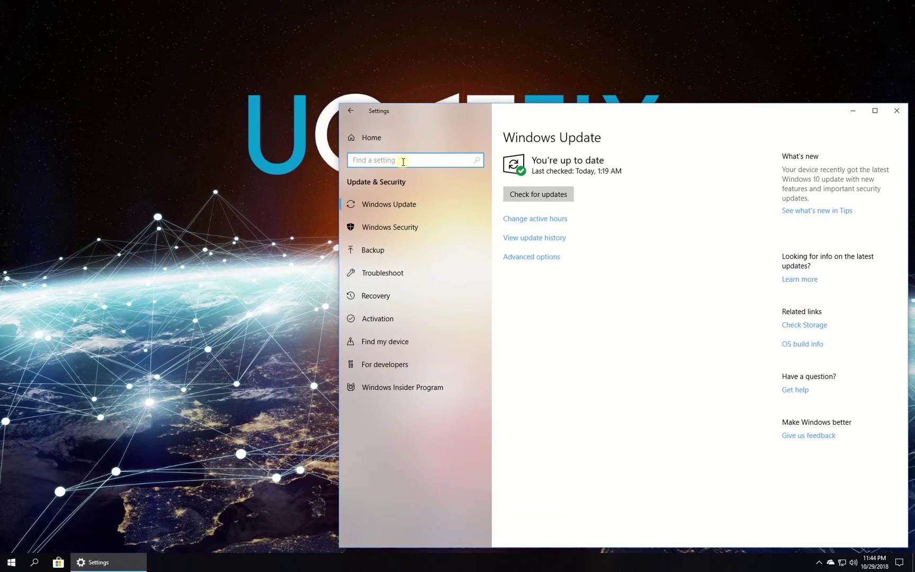
{"action": "left_click", "coordinate": [363, 318]}
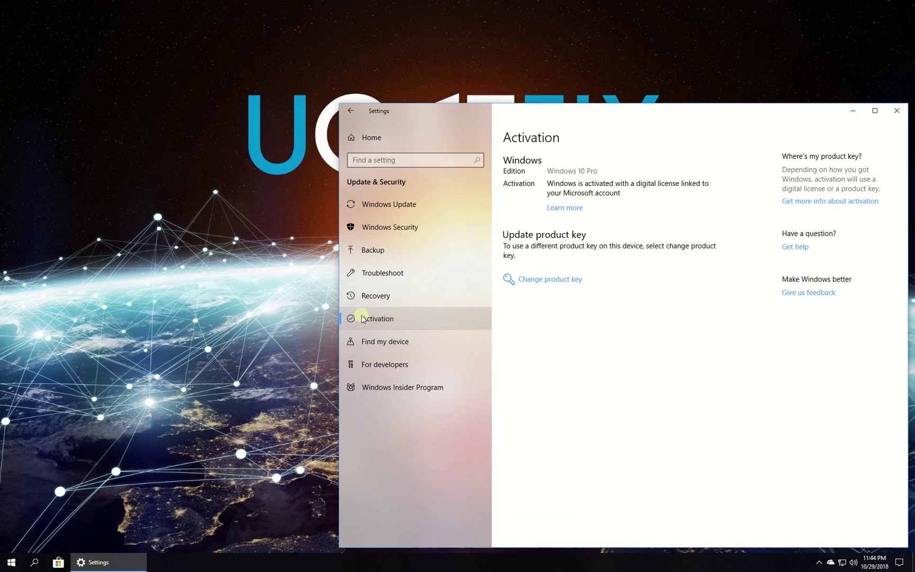
{"action": "left_click", "coordinate": [569, 282]}
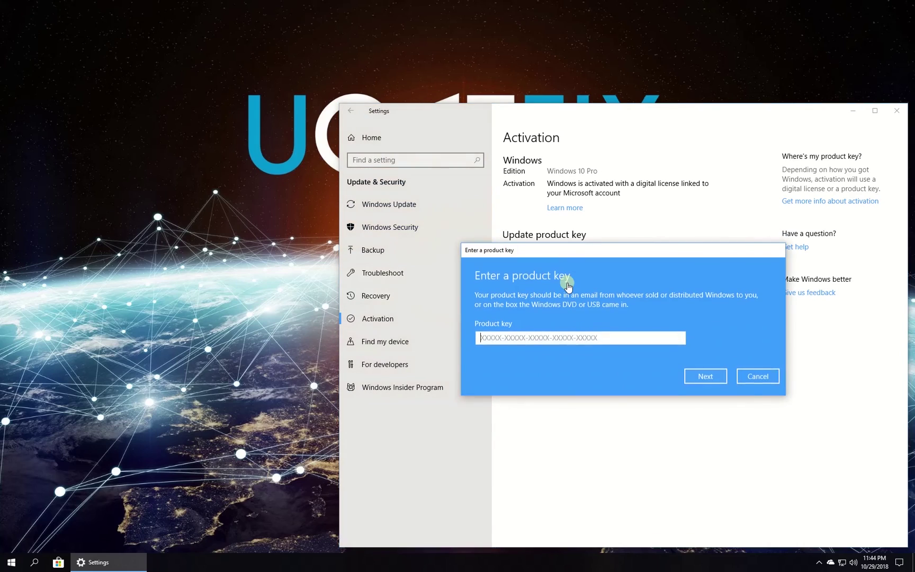